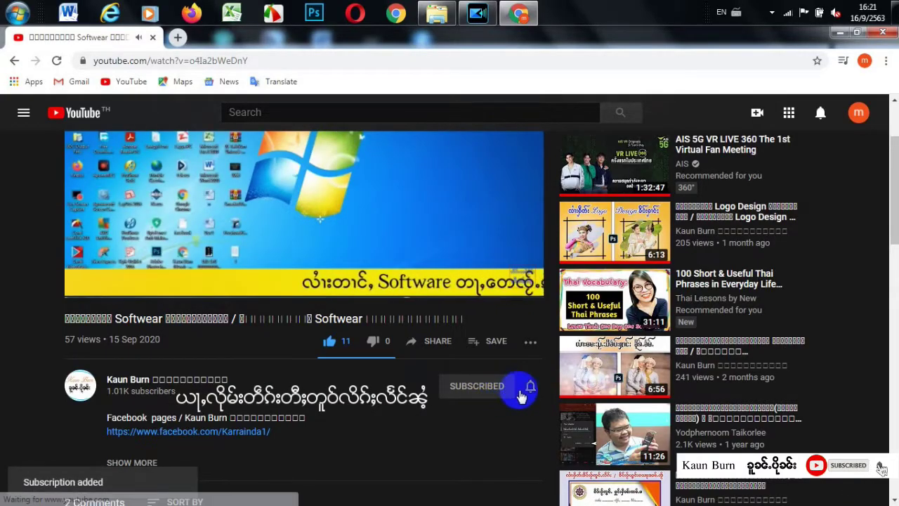
Set the notification preference of the subscribed YouTube channel to All
left_click(528, 388)
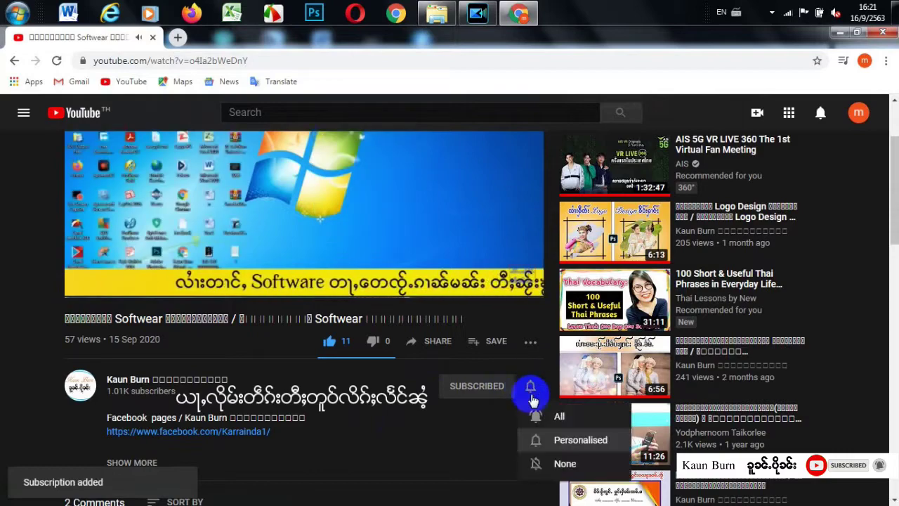
left_click(560, 415)
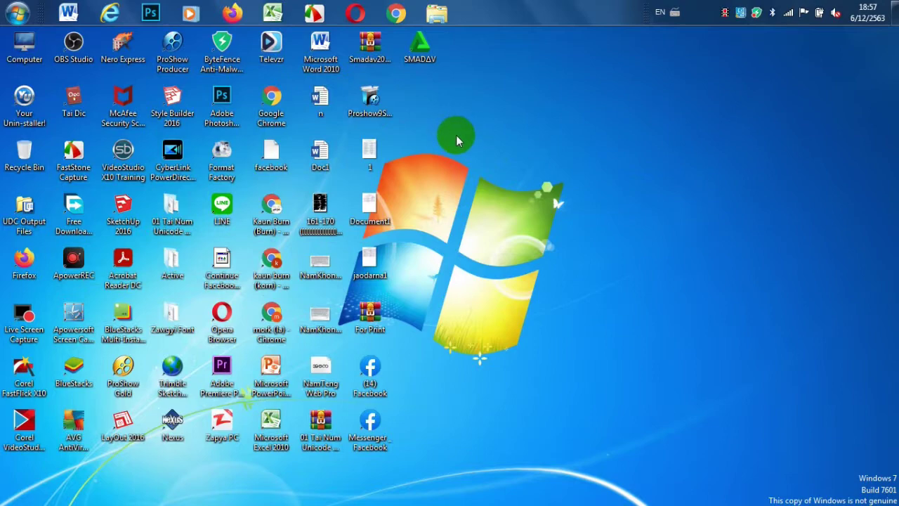
right_click(449, 129)
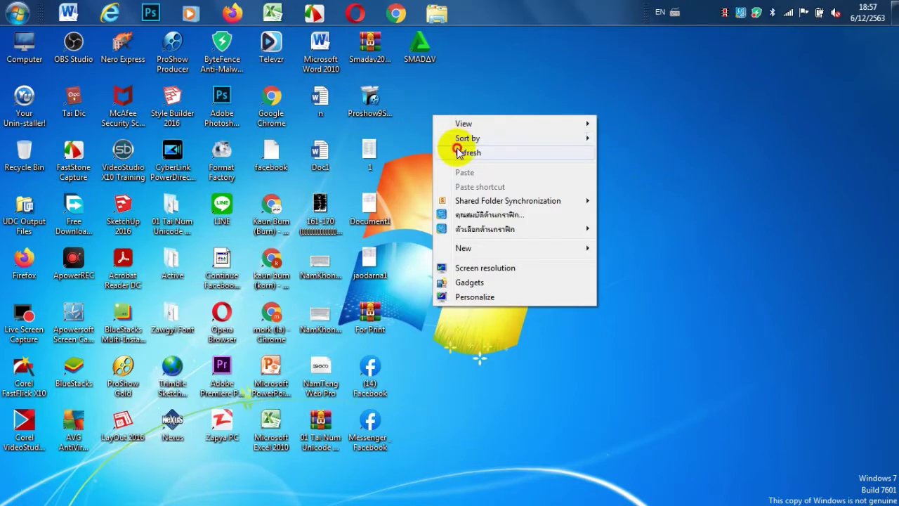
left_click(450, 145)
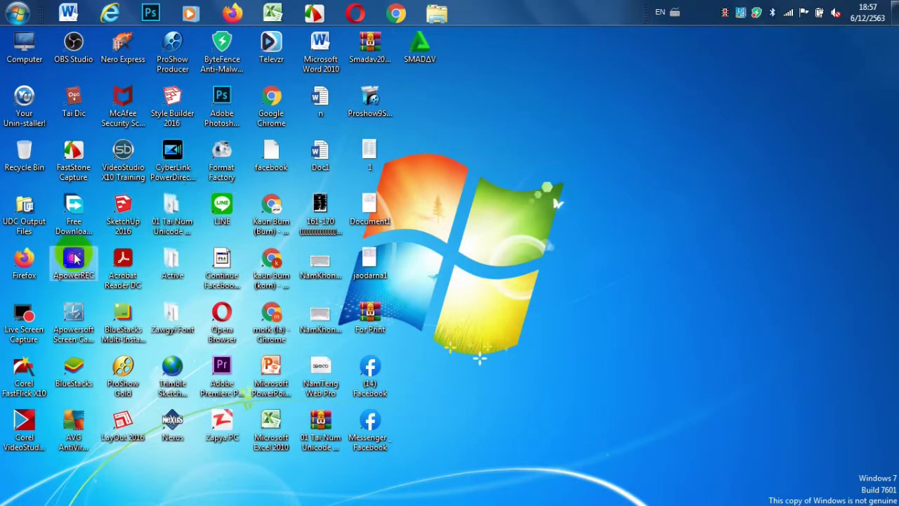
right_click(449, 110)
left_click(483, 149)
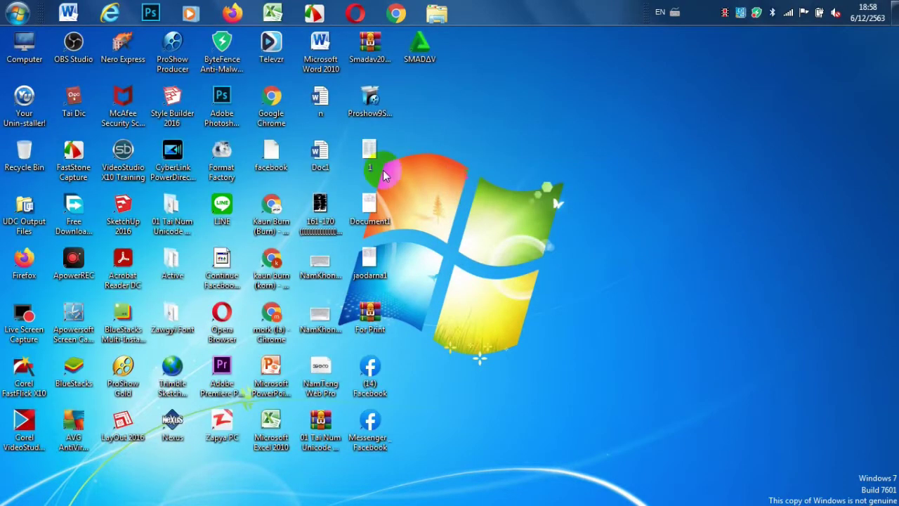
right_click(421, 111)
left_click(434, 136)
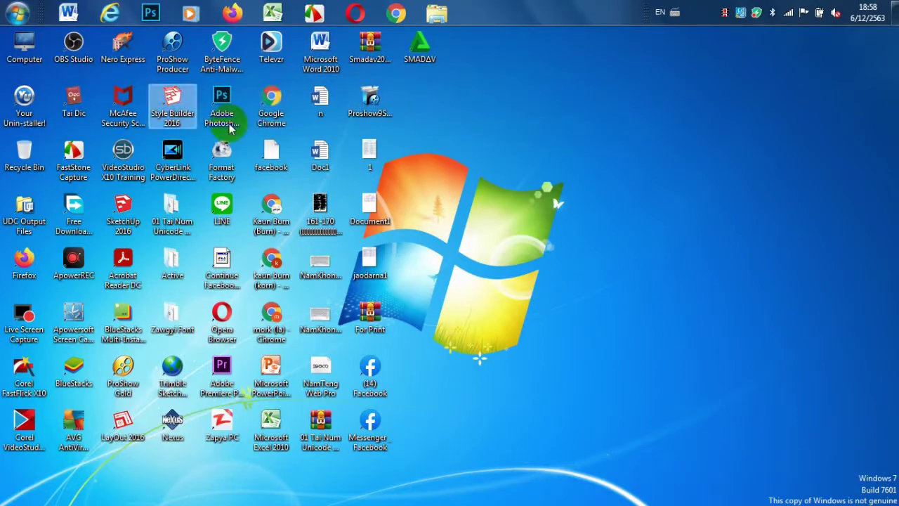
right_click(485, 102)
left_click(502, 134)
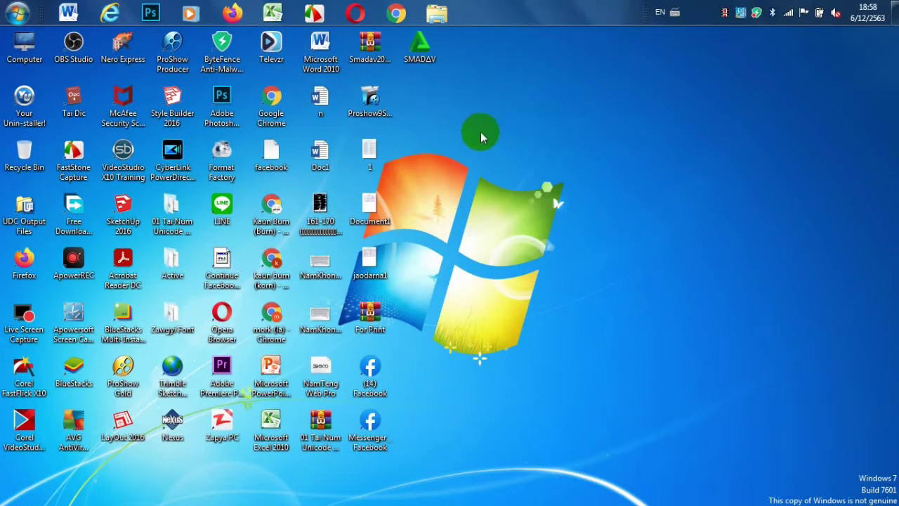
right_click(474, 129)
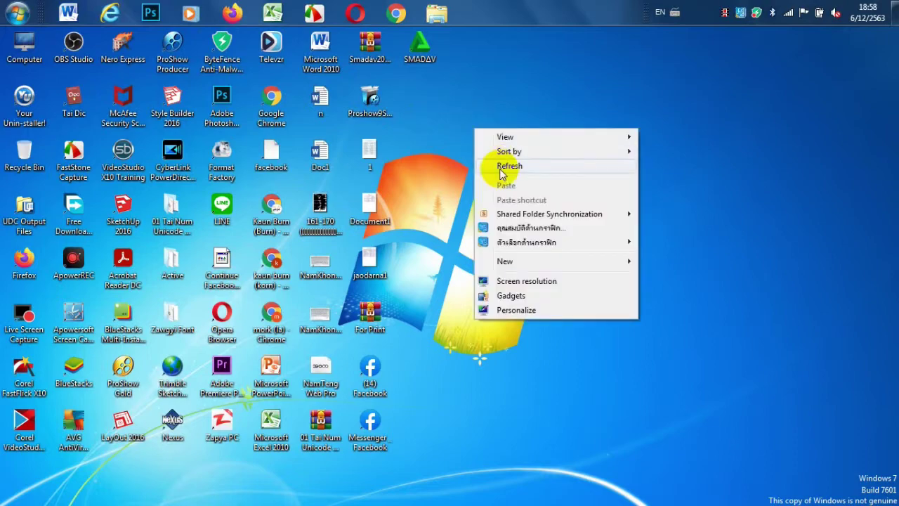
left_click(505, 162)
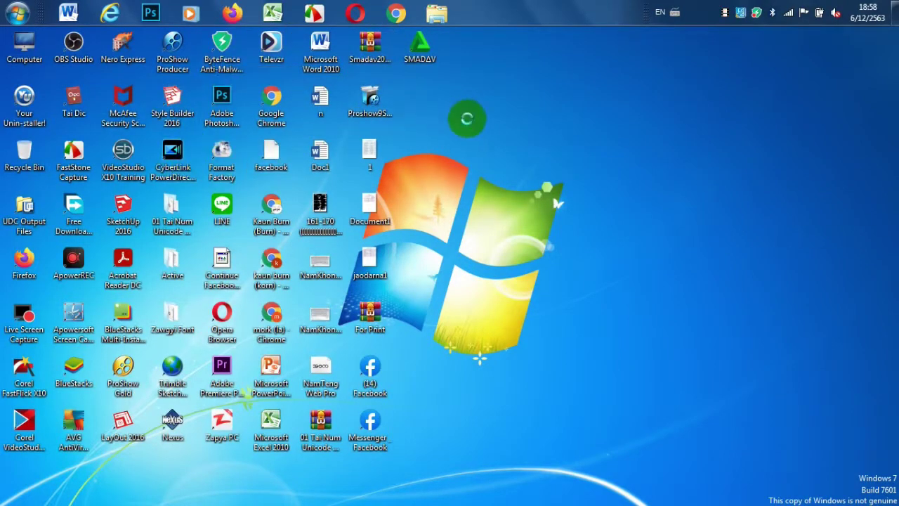
right_click(467, 118)
left_click(482, 150)
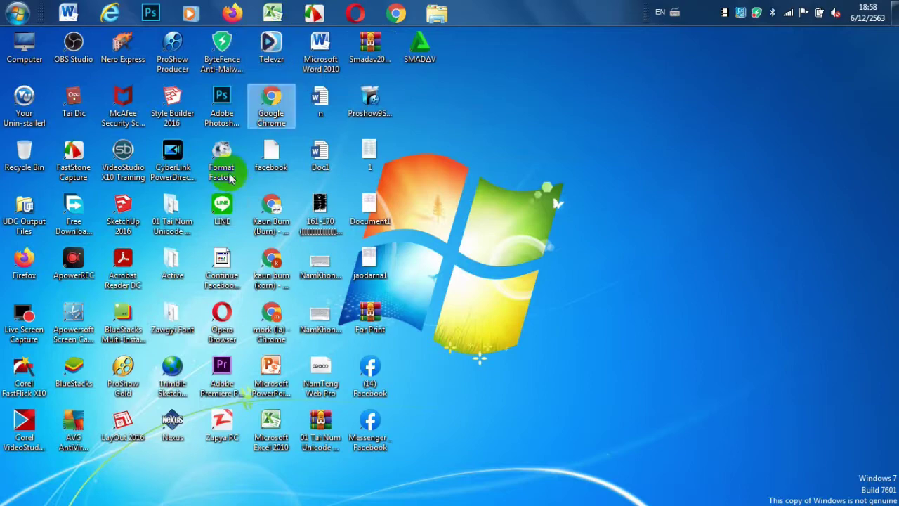
Move the ApowerREC desktop shortcut out of its column to the empty area after the last icons
left_click(68, 280)
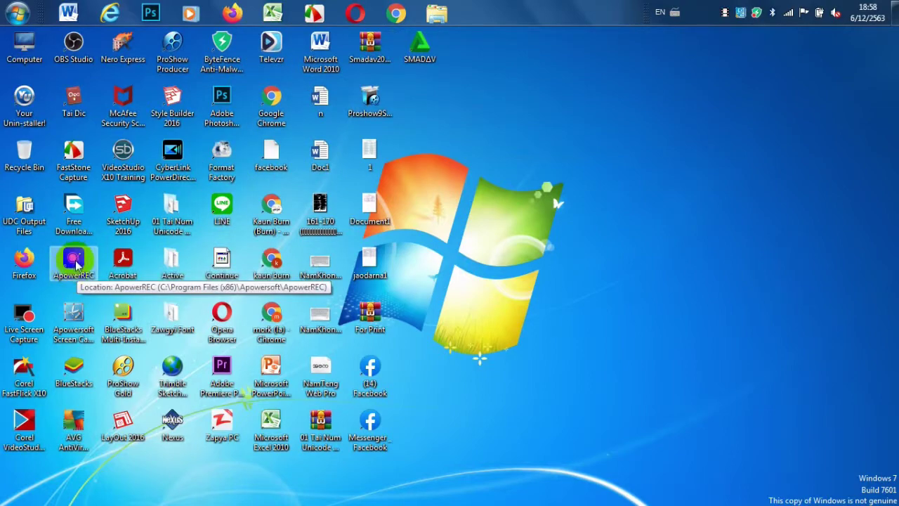
left_click_drag(74, 258, 477, 99)
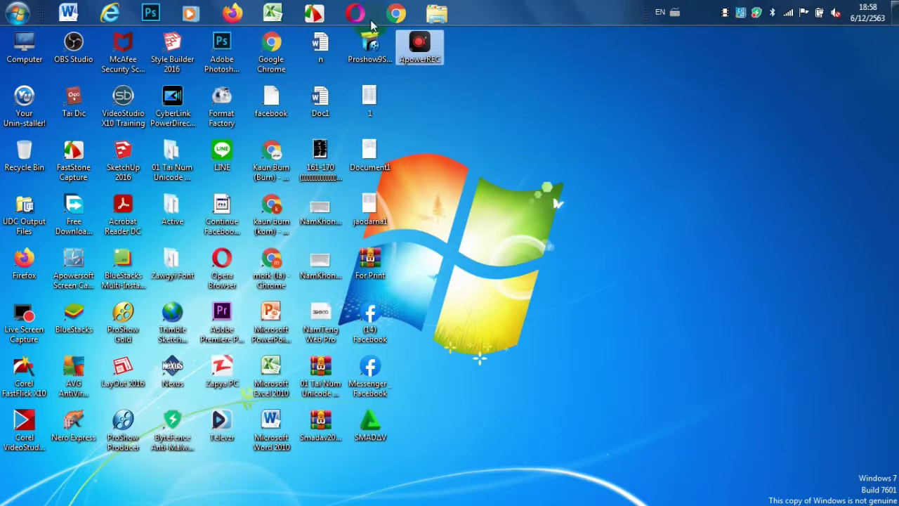
left_click(420, 59)
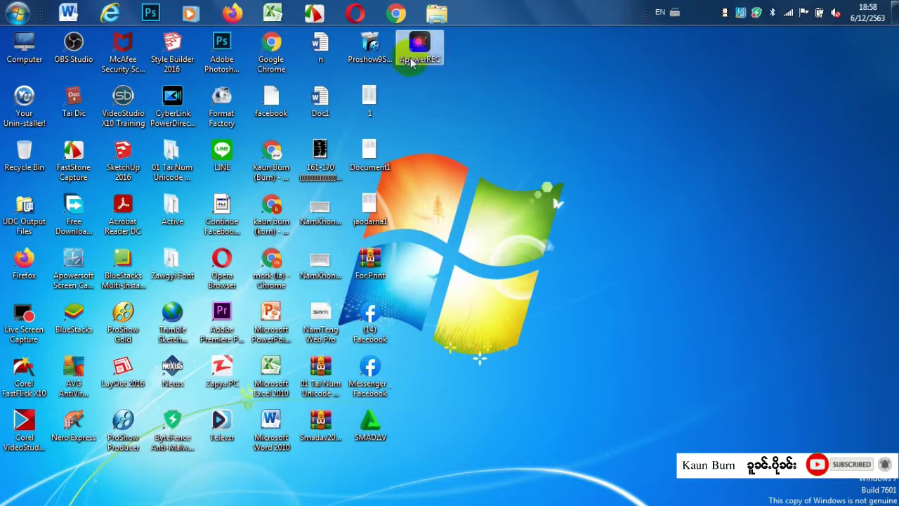
right_click(501, 89)
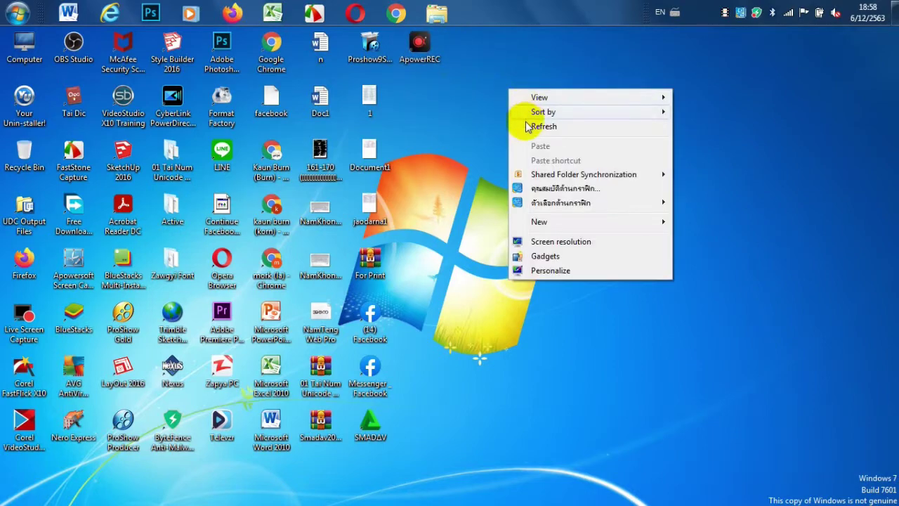
left_click(527, 124)
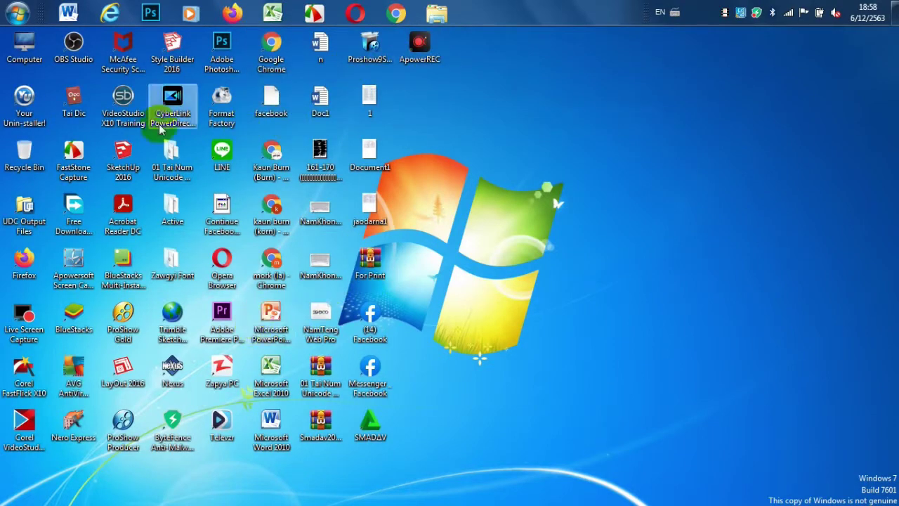
right_click(448, 98)
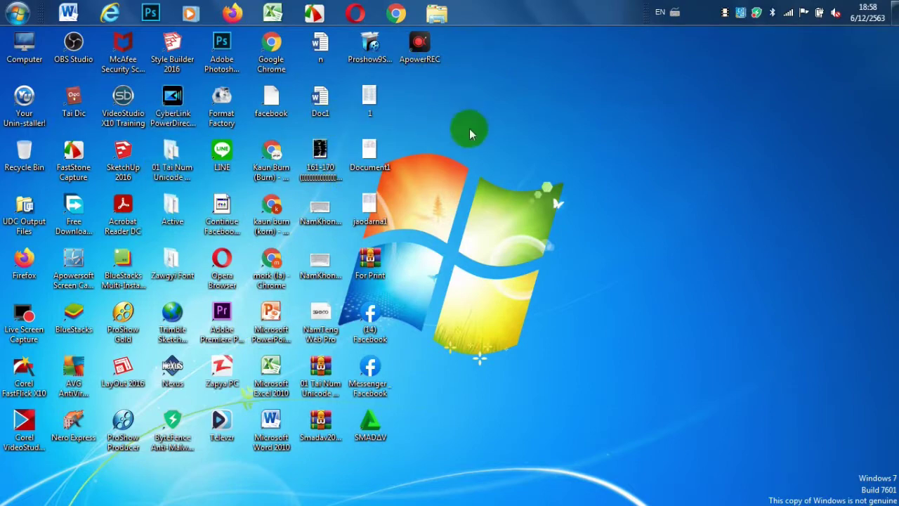
left_click(476, 141)
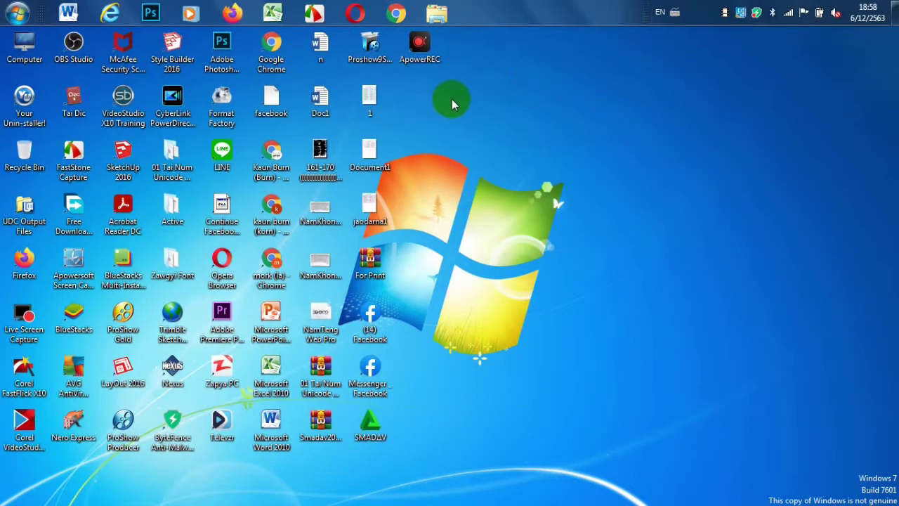
right_click(480, 140)
left_click(485, 164)
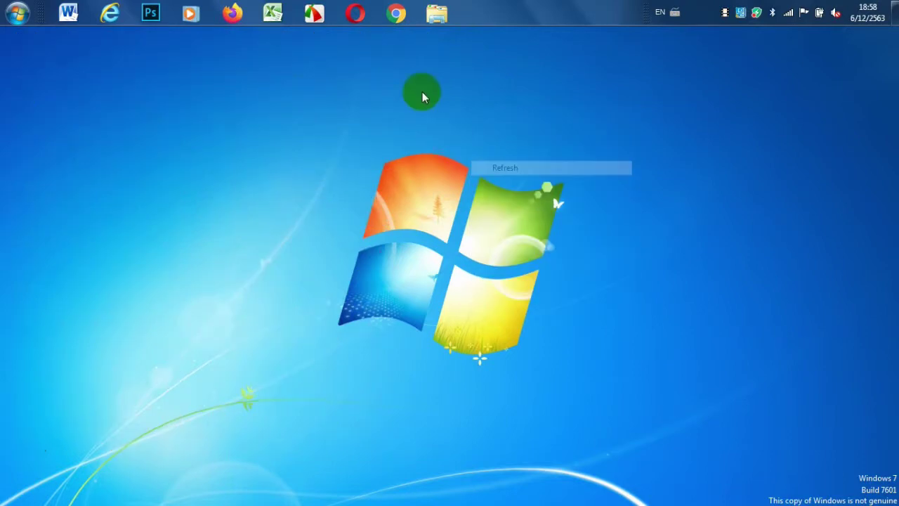
left_click(422, 46)
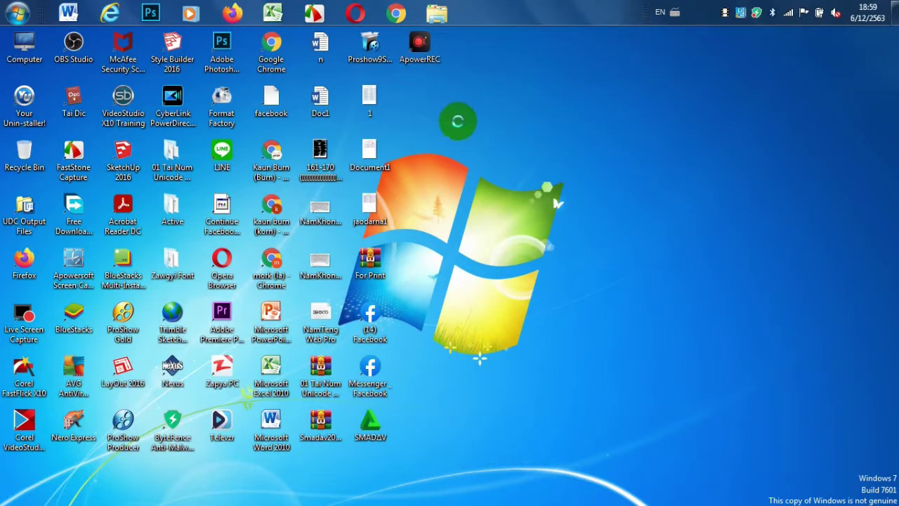
right_click(451, 118)
left_click(486, 158)
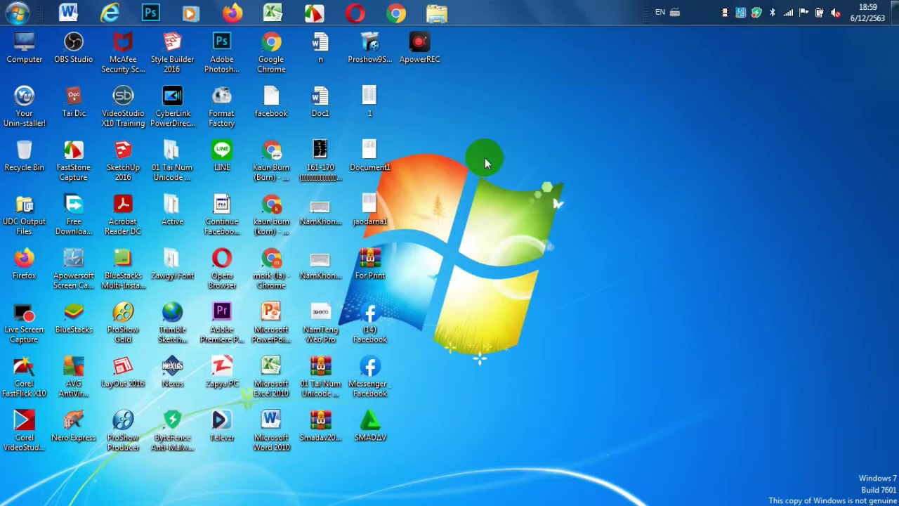
left_click(420, 65)
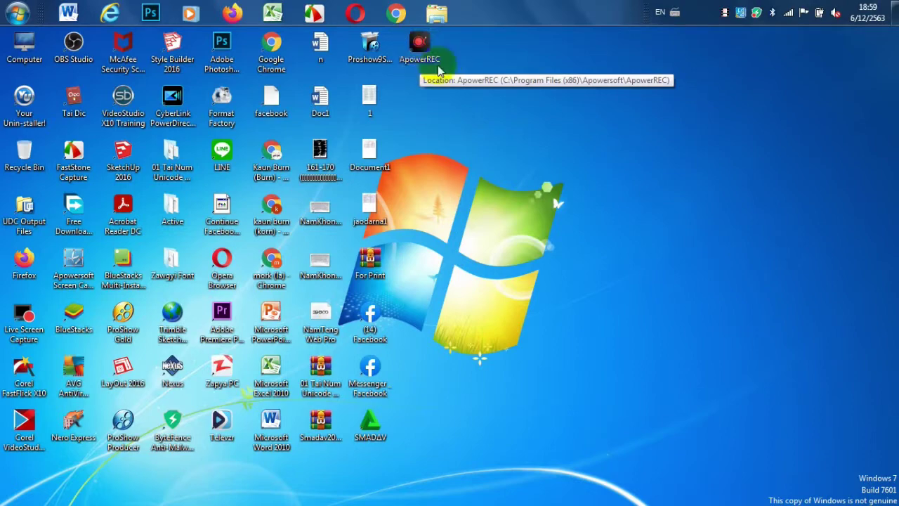
left_click(416, 81)
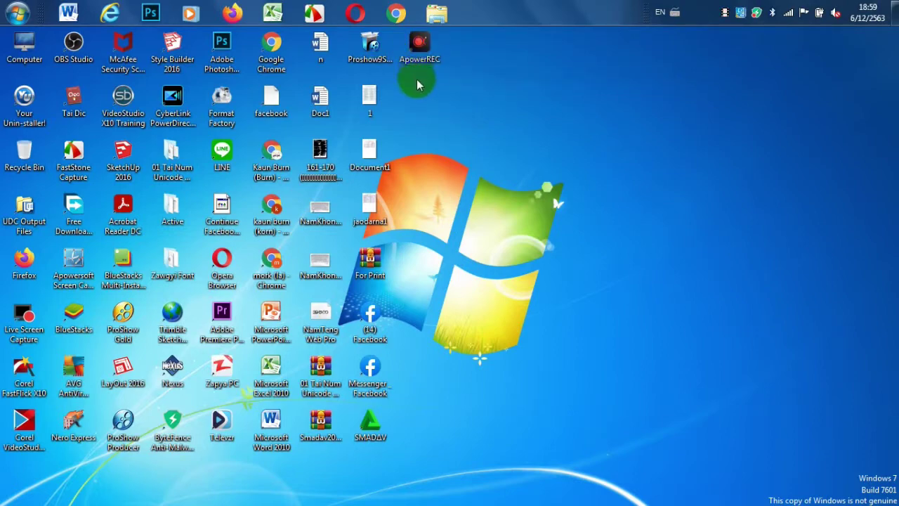
left_click(431, 103)
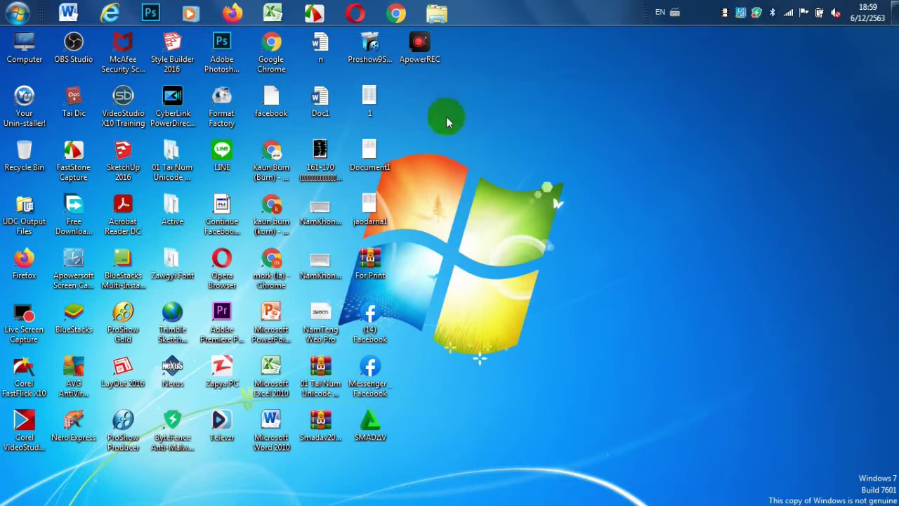
right_click(447, 123)
left_click(475, 141)
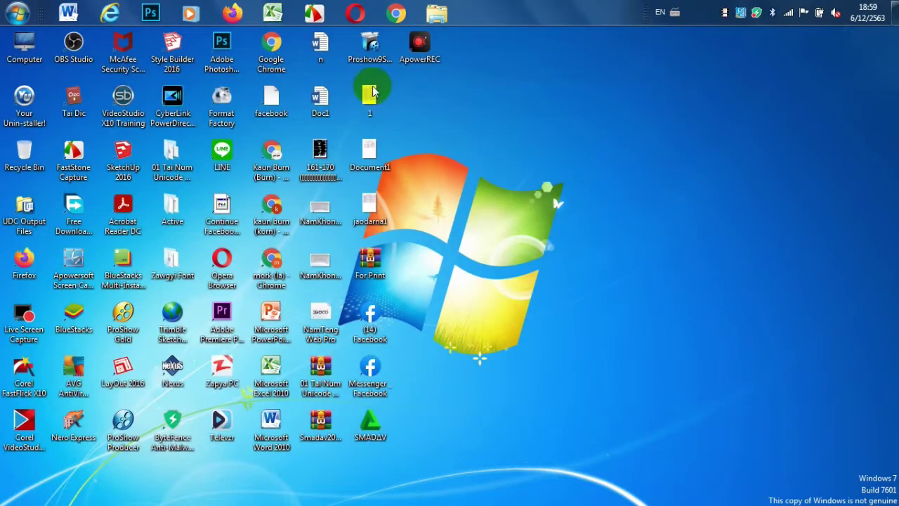
left_click(505, 101)
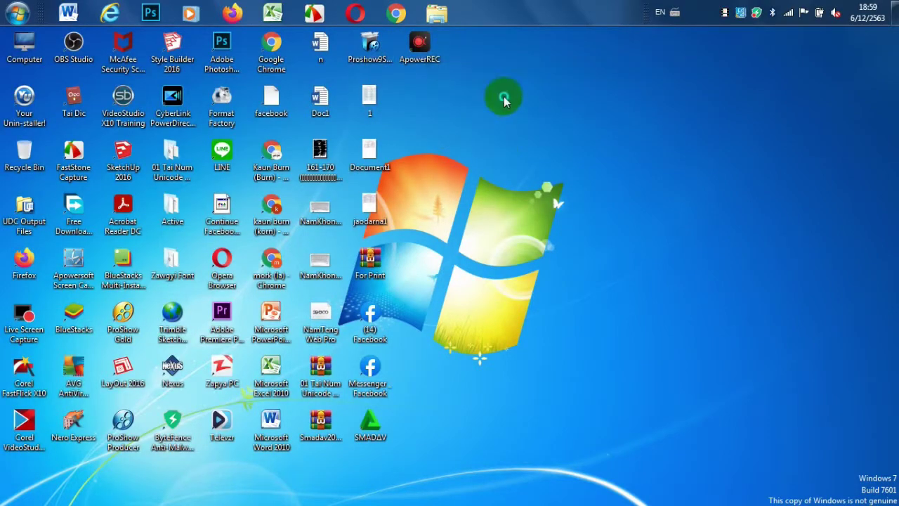
right_click(526, 108)
left_click(527, 132)
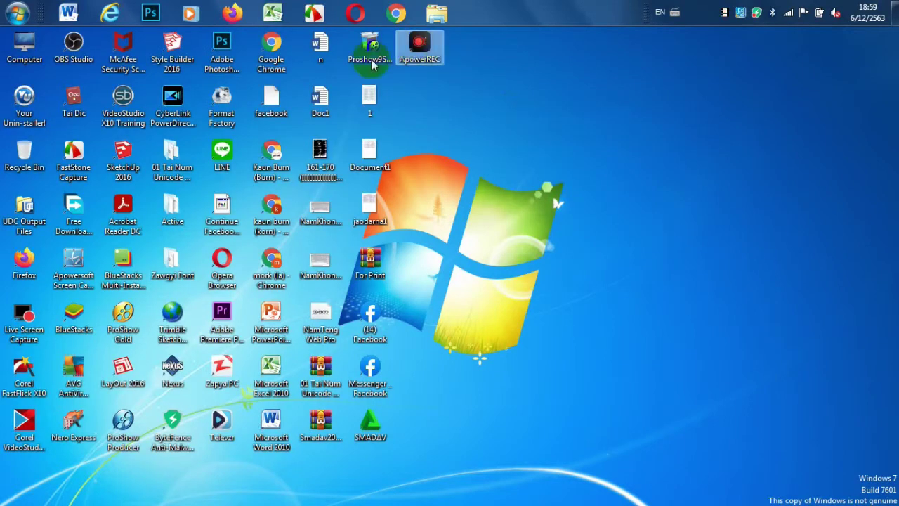
right_click(435, 103)
left_click(445, 137)
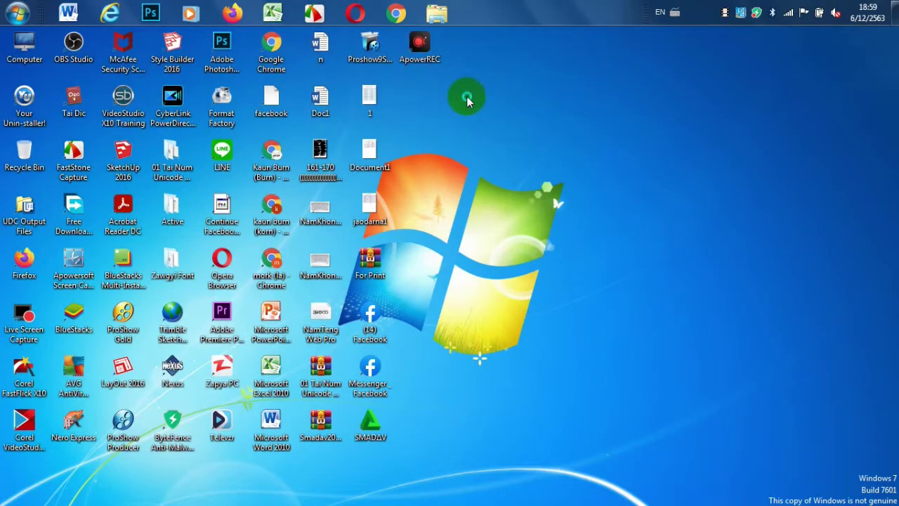
right_click(468, 99)
left_click(487, 135)
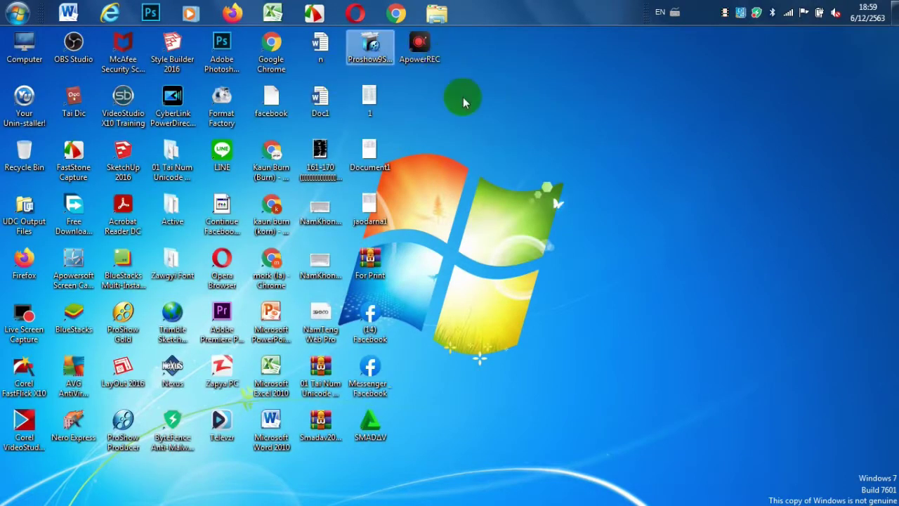
Launch ApowerREC from its desktop shortcut and reposition its recording window on the desktop
left_click(413, 49)
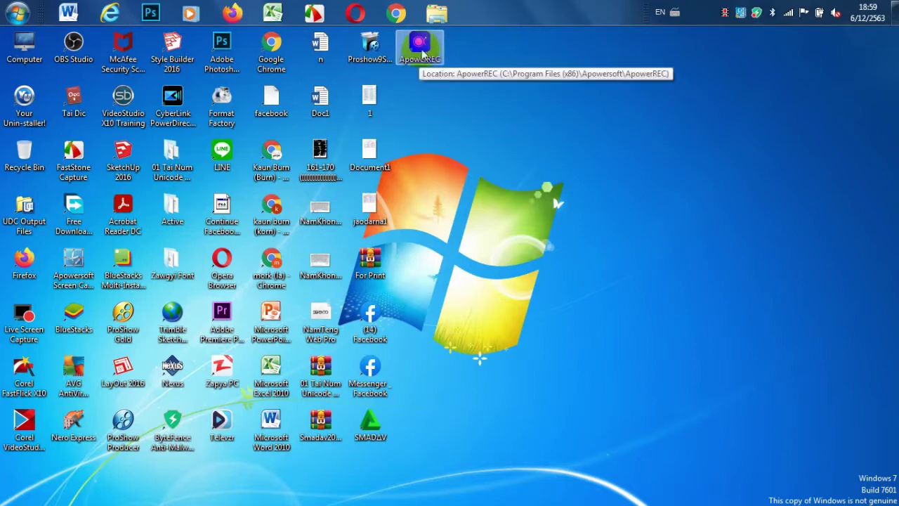
double_click(418, 55)
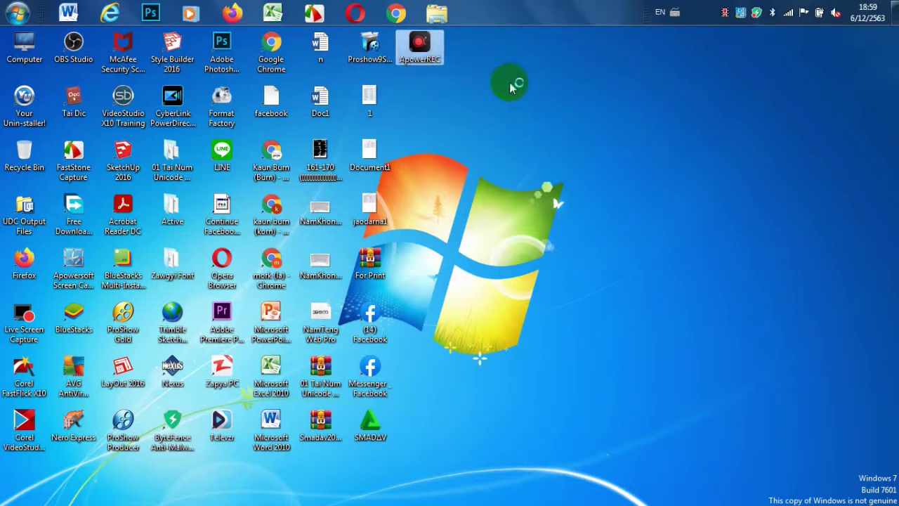
left_click(459, 115)
right_click(488, 160)
left_click(491, 152)
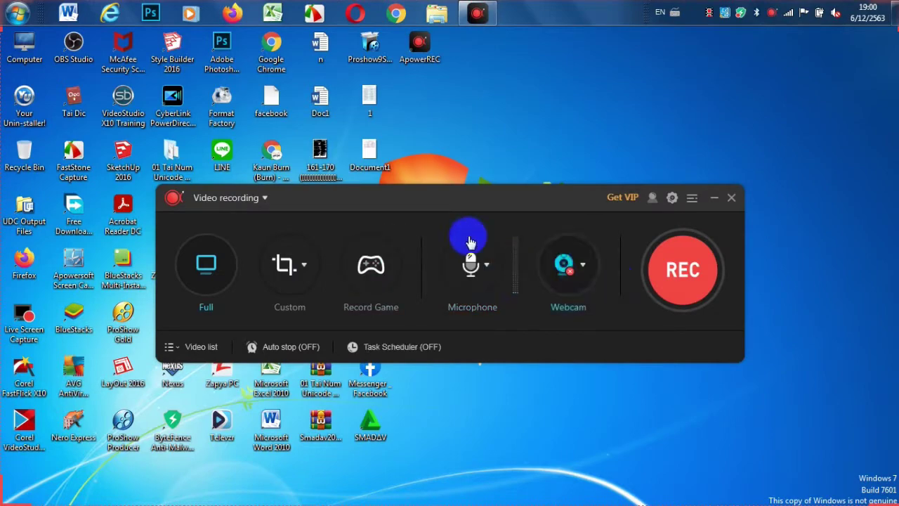
left_click_drag(437, 196, 384, 208)
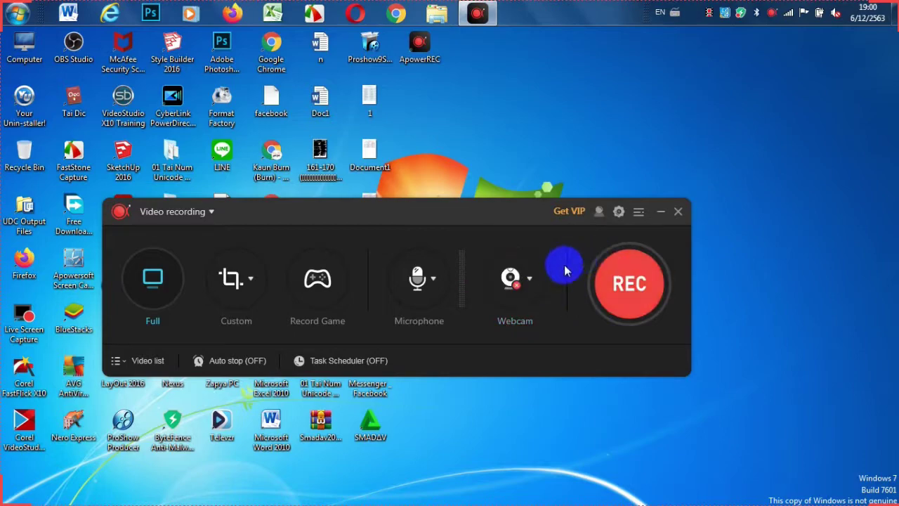
left_click(512, 284)
left_click(513, 278)
left_click(523, 279)
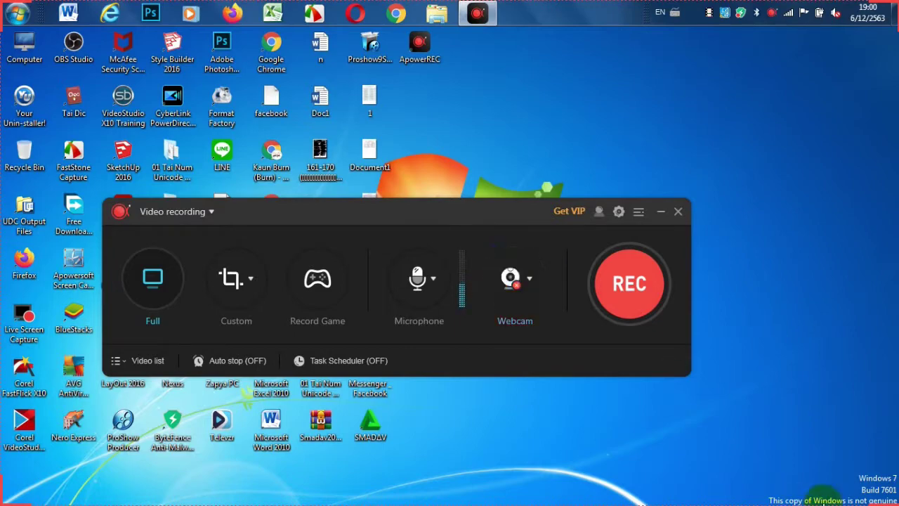
left_click_drag(823, 430, 808, 392)
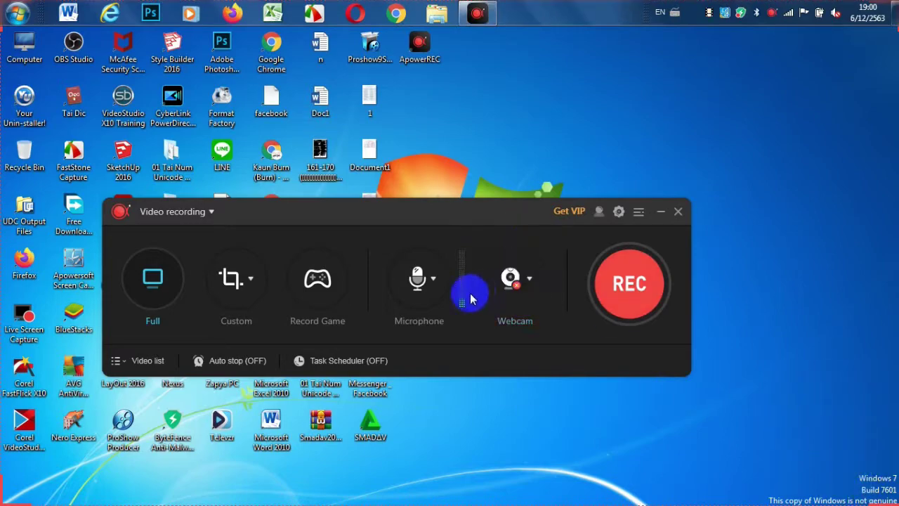
Review the available audio sources and keep Microphone as the recording source
left_click(433, 283)
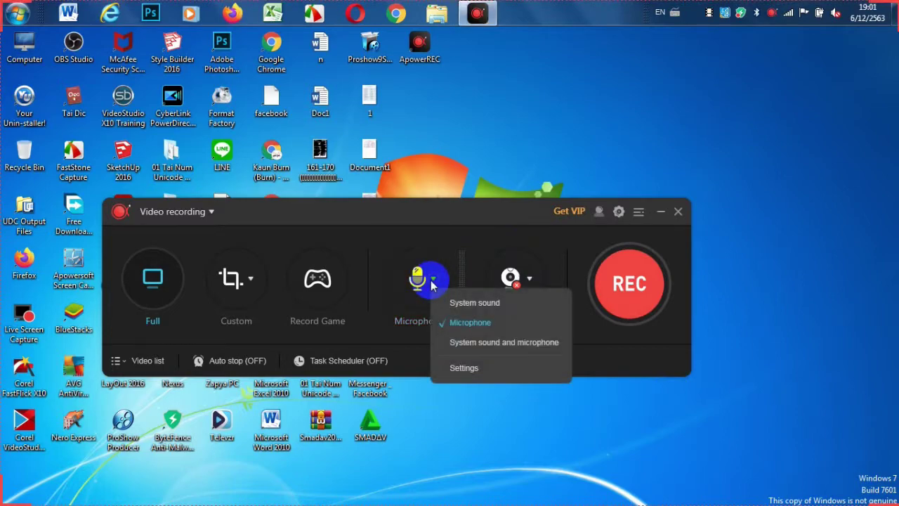
left_click(418, 276)
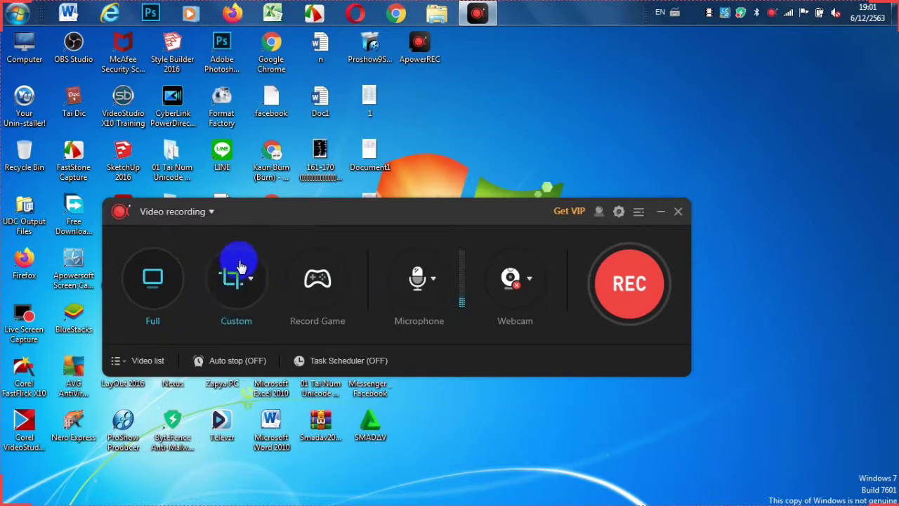
Try out a custom recording area across the full width of the desktop
left_click(222, 294)
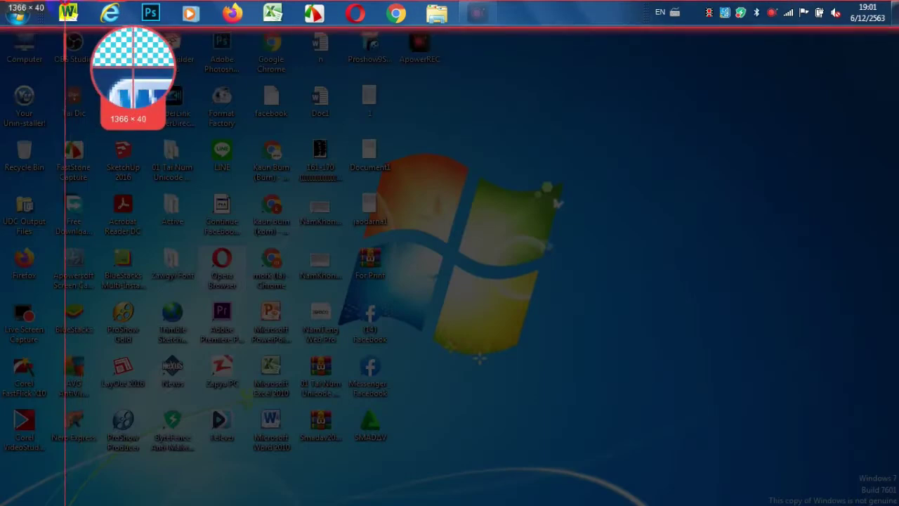
left_click(66, 10)
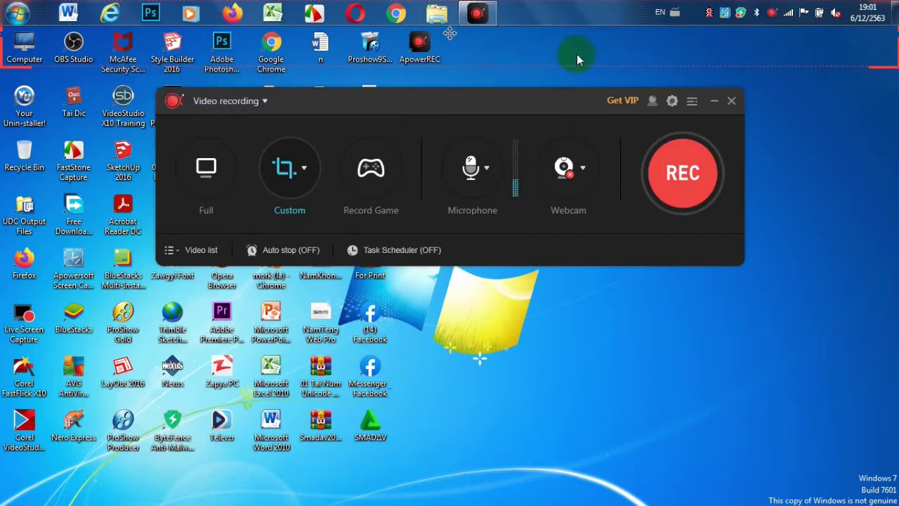
left_click(287, 167)
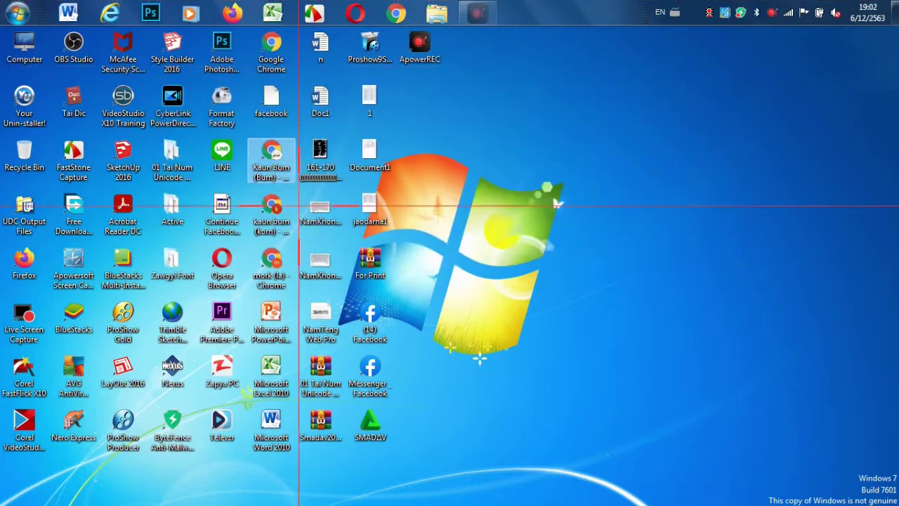
key("Escape")
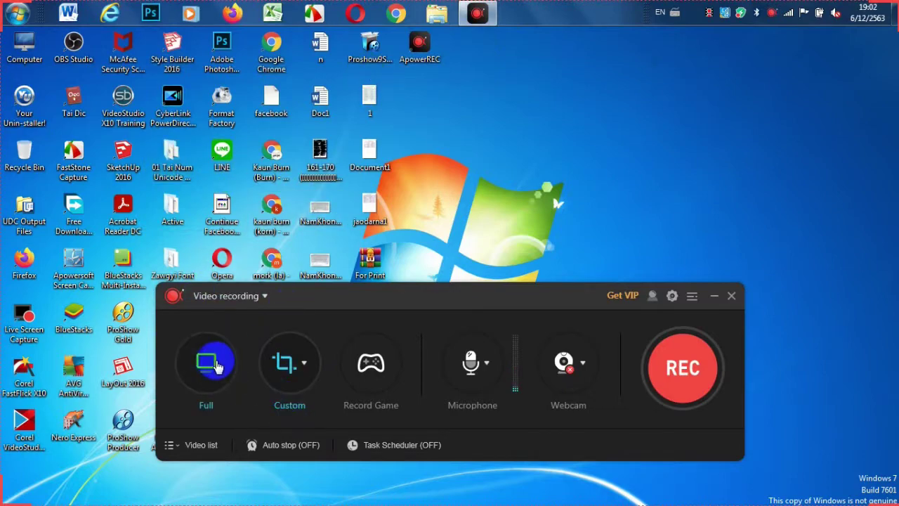
Set the recording area to full screen and start recording with the trial version
left_click_drag(201, 361, 201, 243)
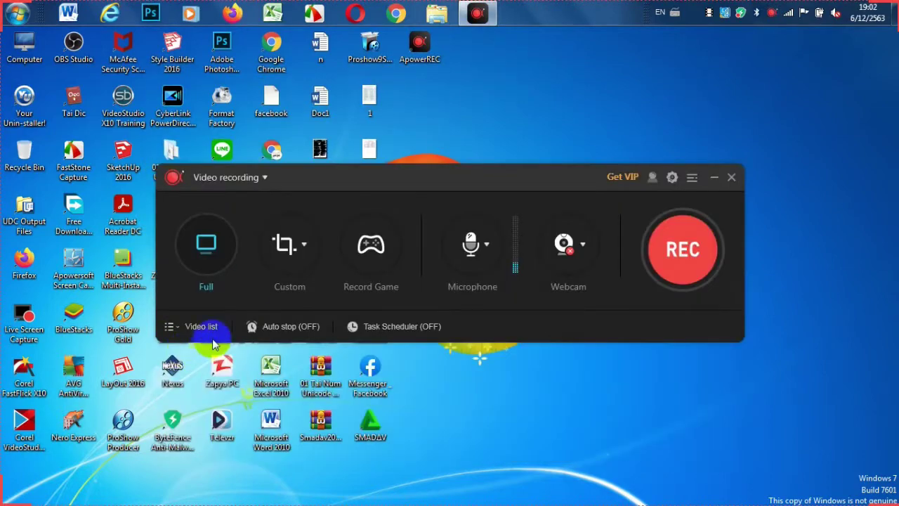
left_click(205, 246)
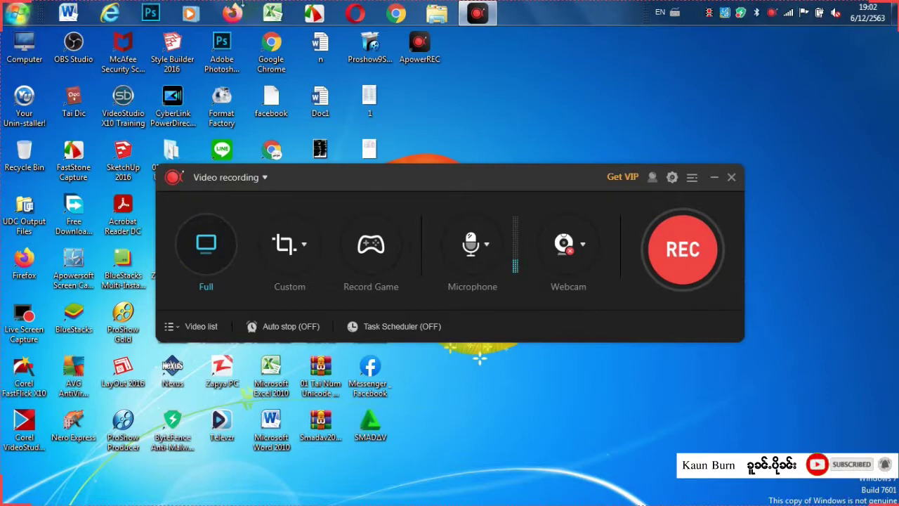
left_click(203, 273)
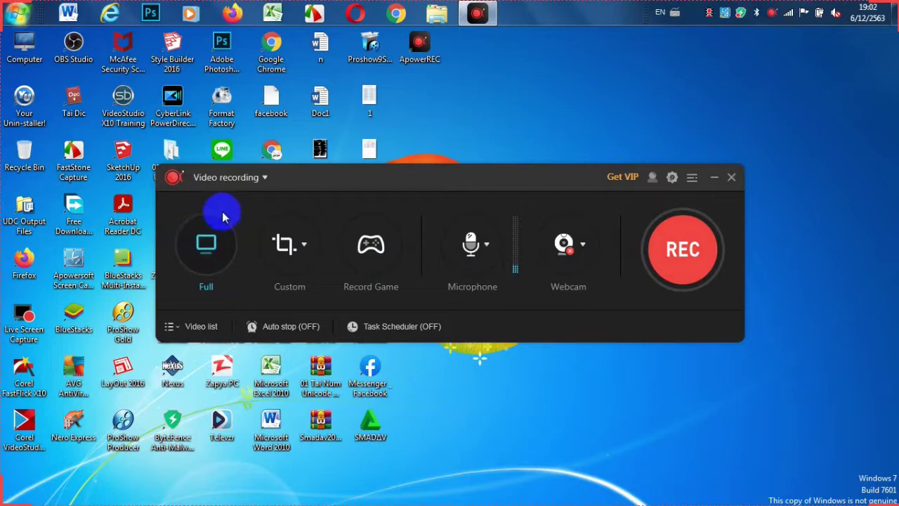
left_click(199, 260)
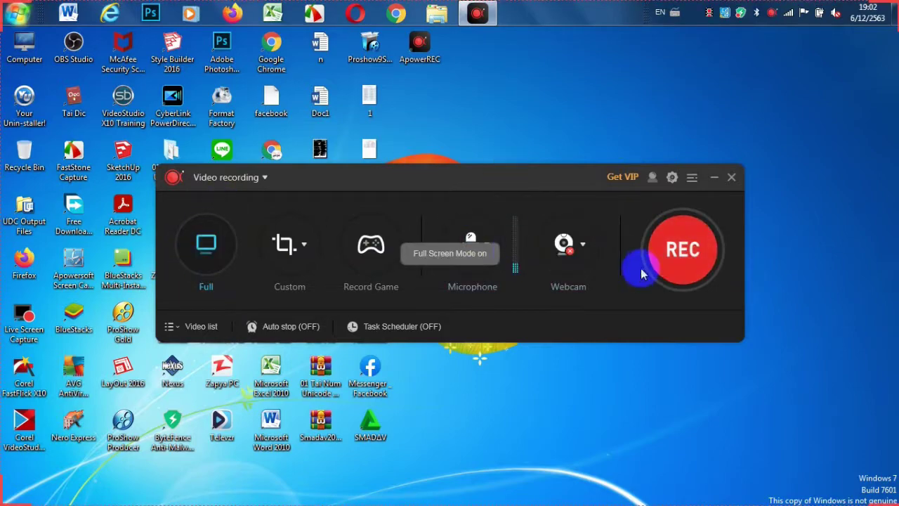
left_click(676, 253)
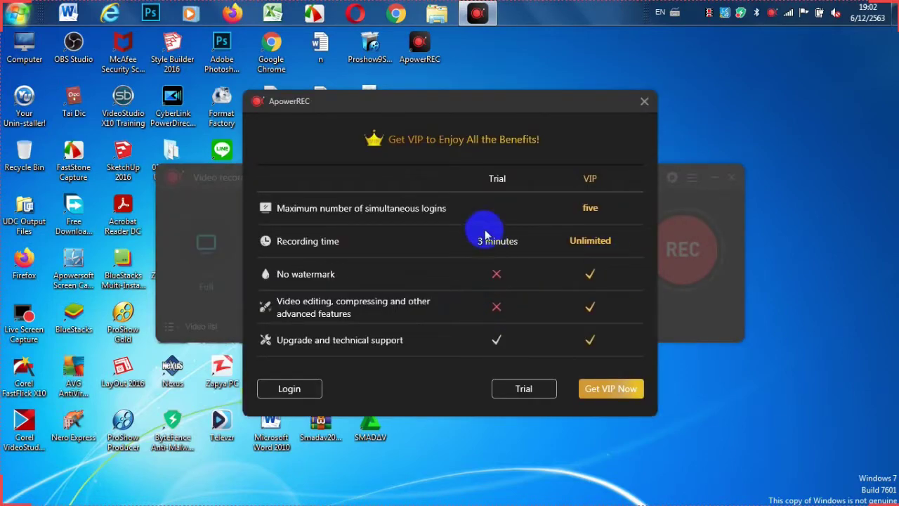
left_click(521, 388)
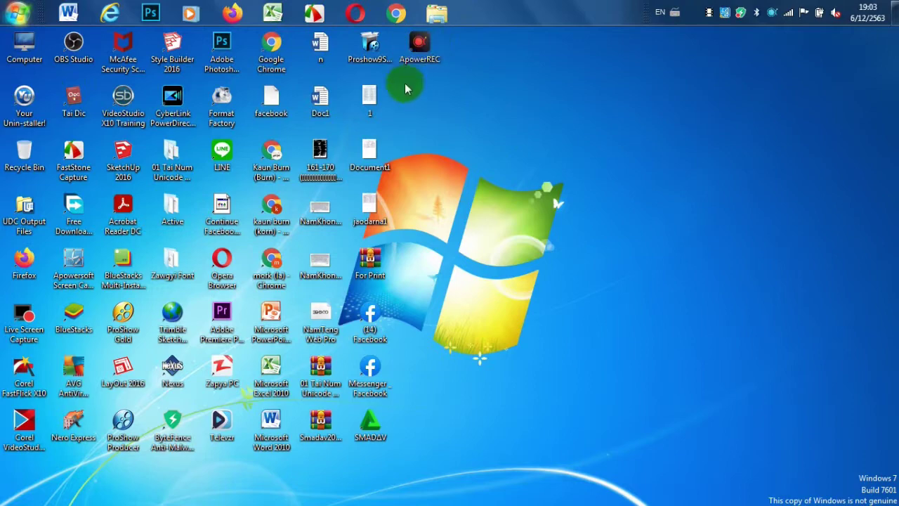
Bring back the recorder window, resume the paused recording and stop it
left_click(773, 14)
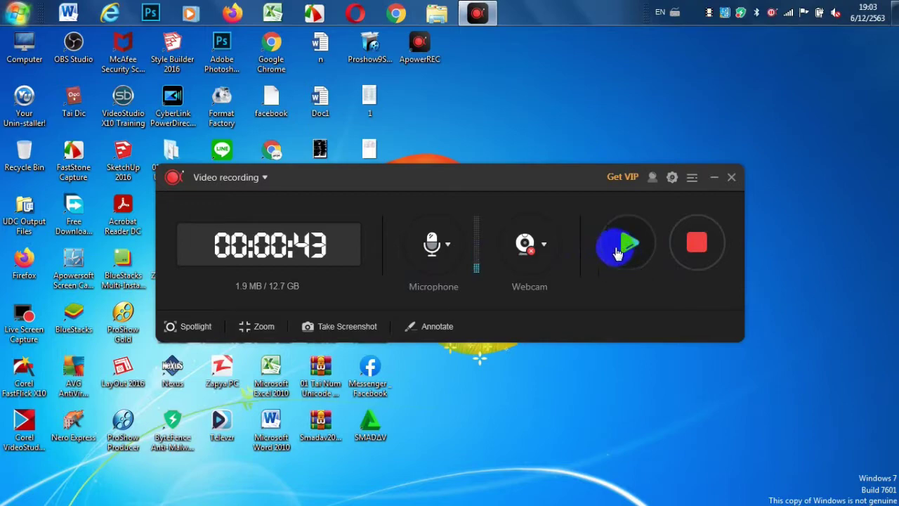
left_click(627, 243)
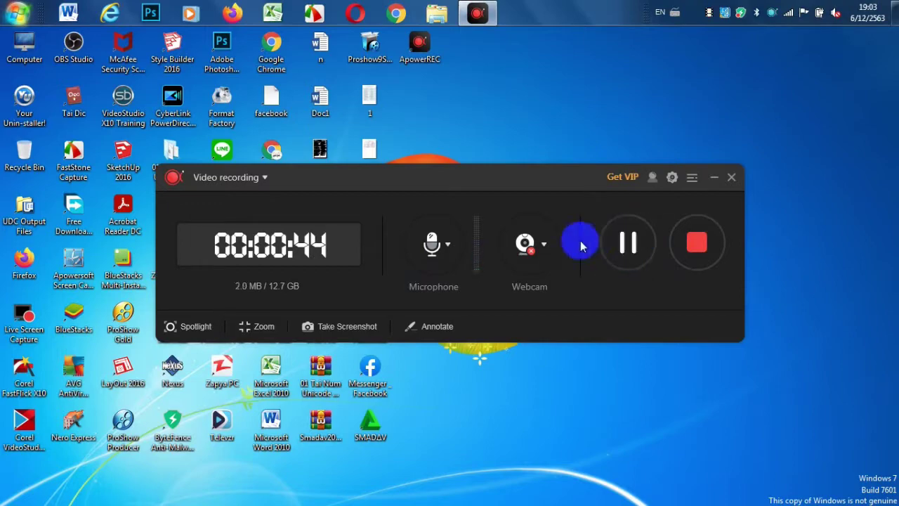
left_click(696, 243)
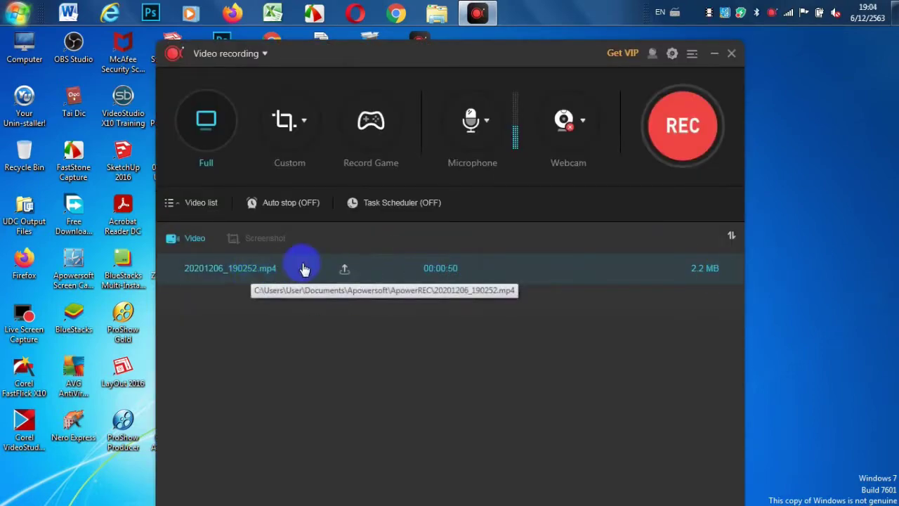
Play back the recording 20201206_190252.mp4, close the player and open the folder that contains the file
double_click(254, 274)
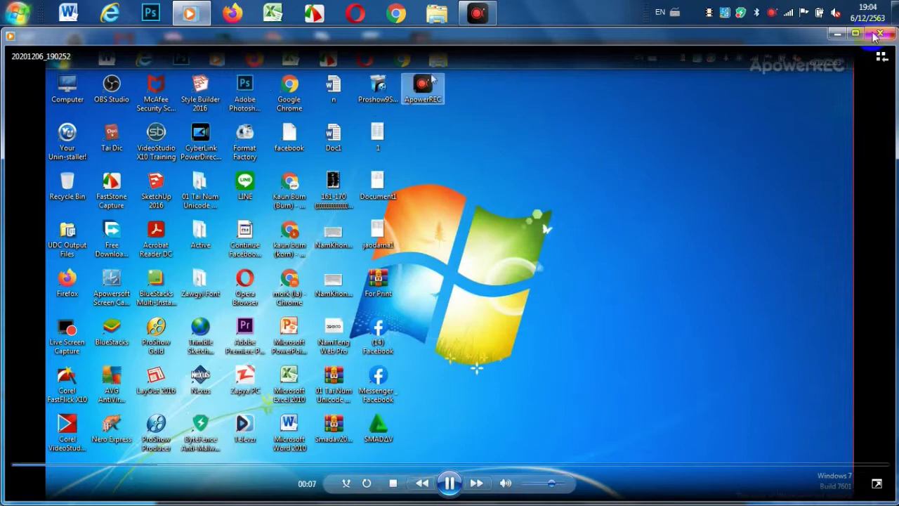
key("alt+F4")
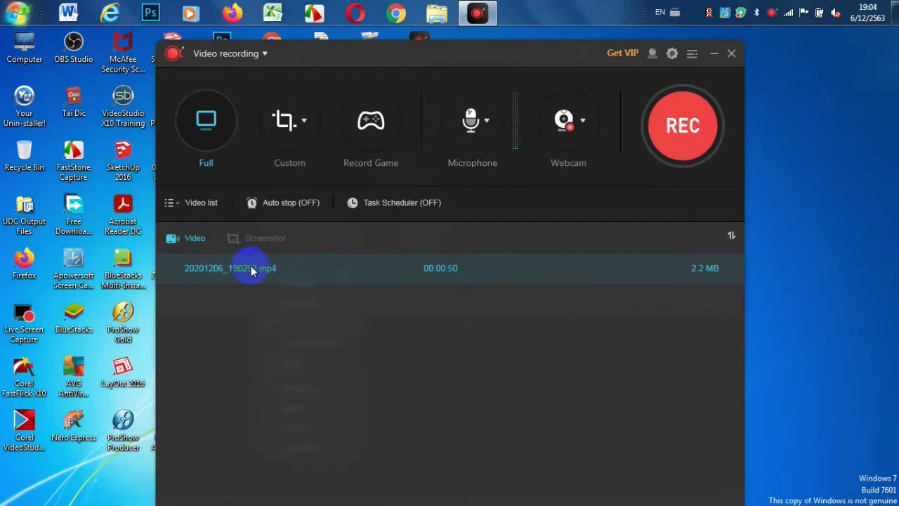
right_click(253, 272)
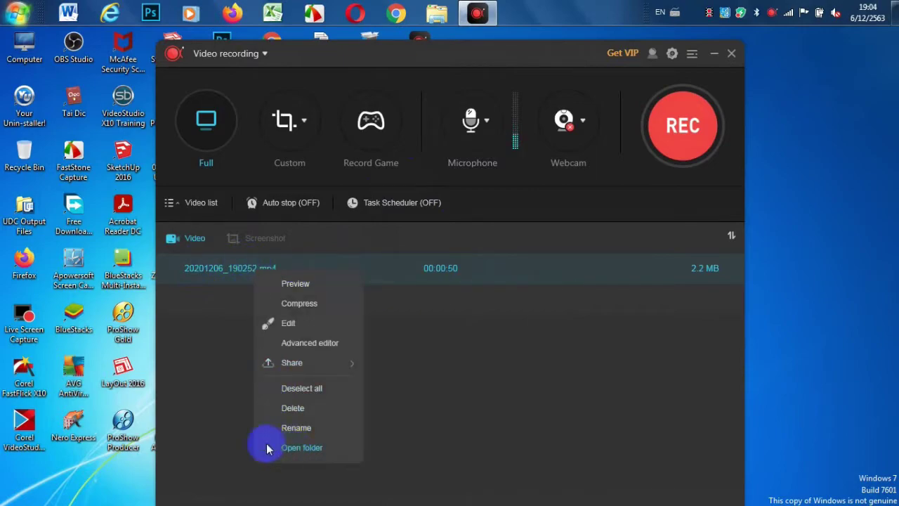
left_click(320, 455)
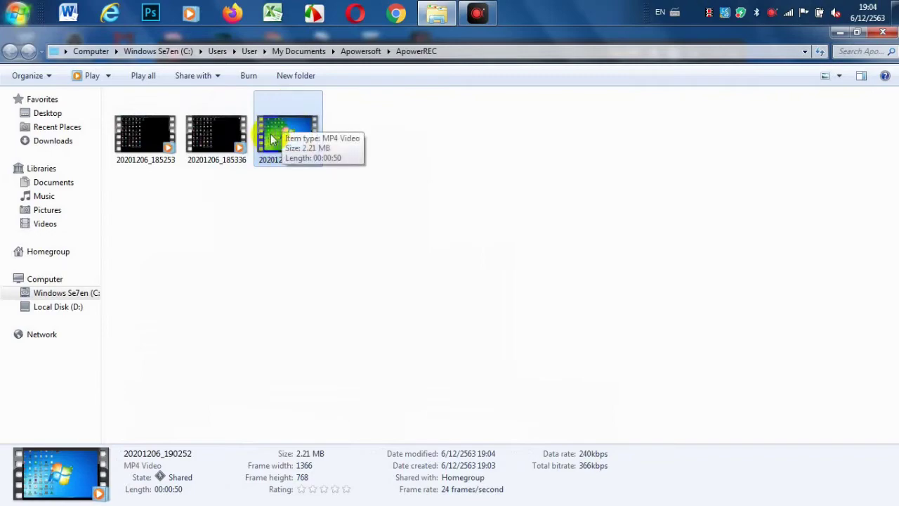
Cut the video file 20201206_190252 from the ApowerREC folder and minimize the folder window
left_click(293, 136)
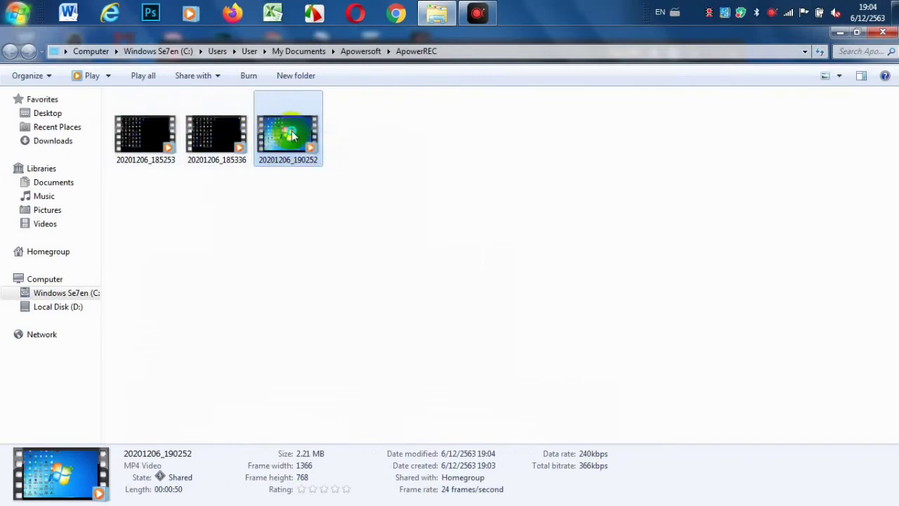
right_click(293, 135)
left_click(346, 381)
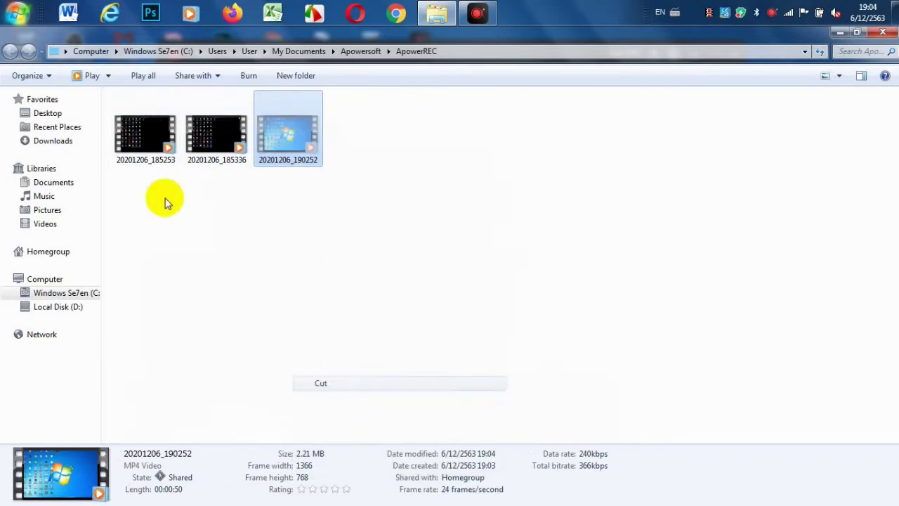
left_click(61, 306)
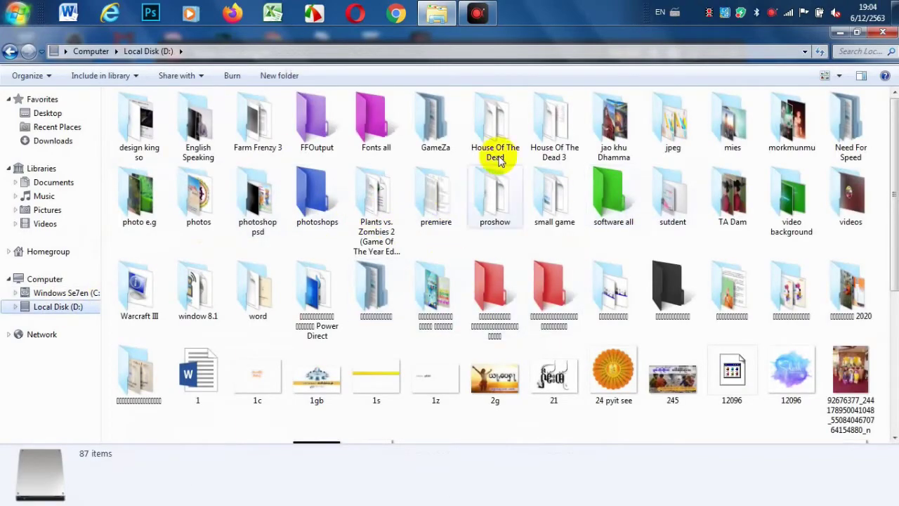
left_click(836, 33)
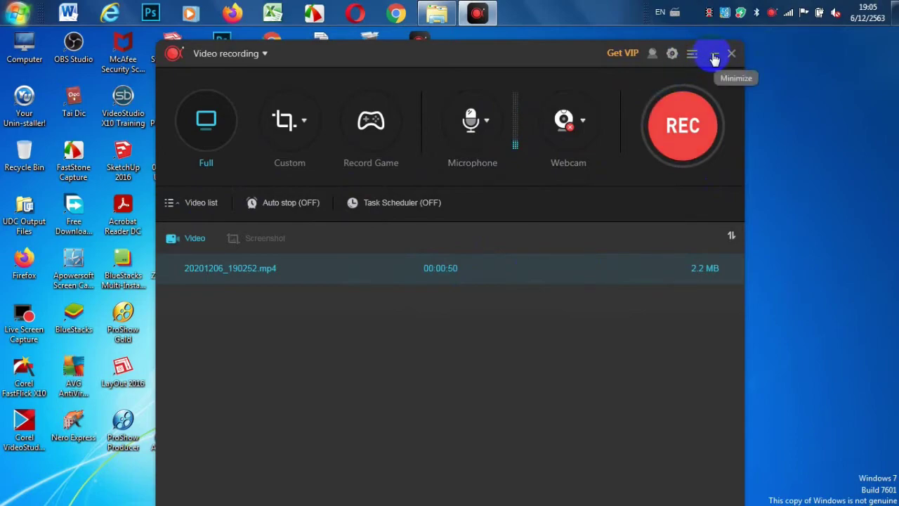
Paste the cut video file onto the desktop below the ApowerREC shortcut and refresh the desktop
left_click_drag(527, 52, 625, 113)
left_click(688, 111)
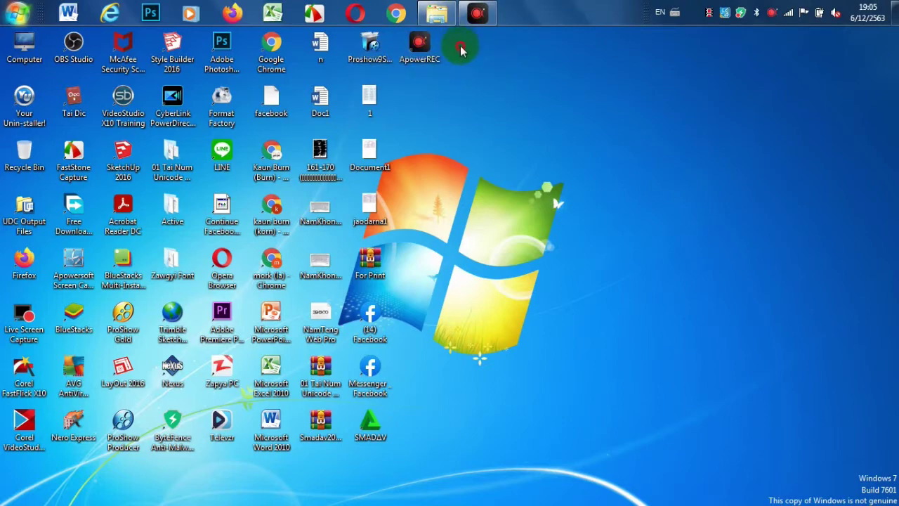
left_click_drag(461, 49, 421, 77)
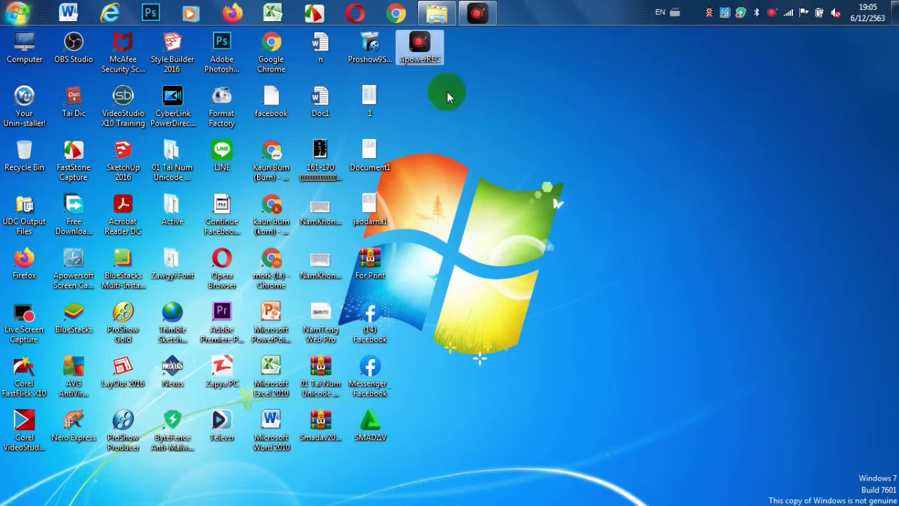
left_click(469, 109)
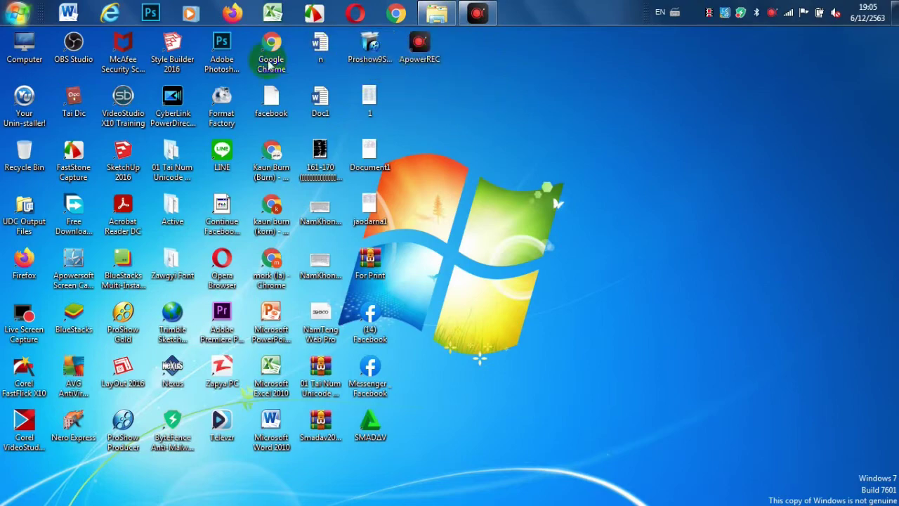
right_click(433, 84)
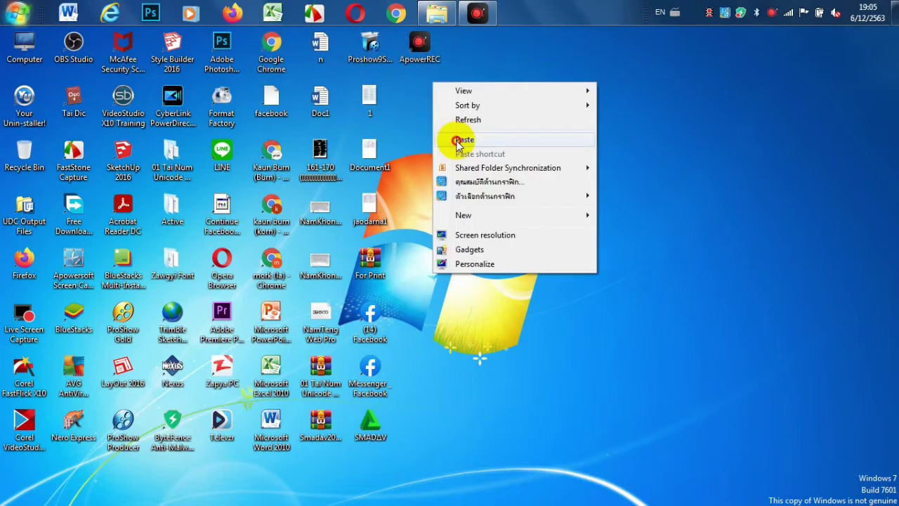
left_click(459, 137)
right_click(498, 101)
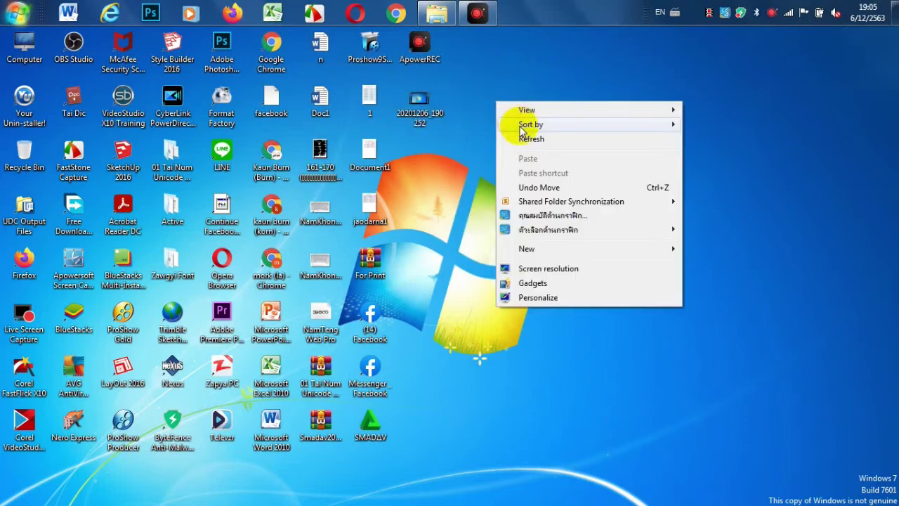
left_click(516, 136)
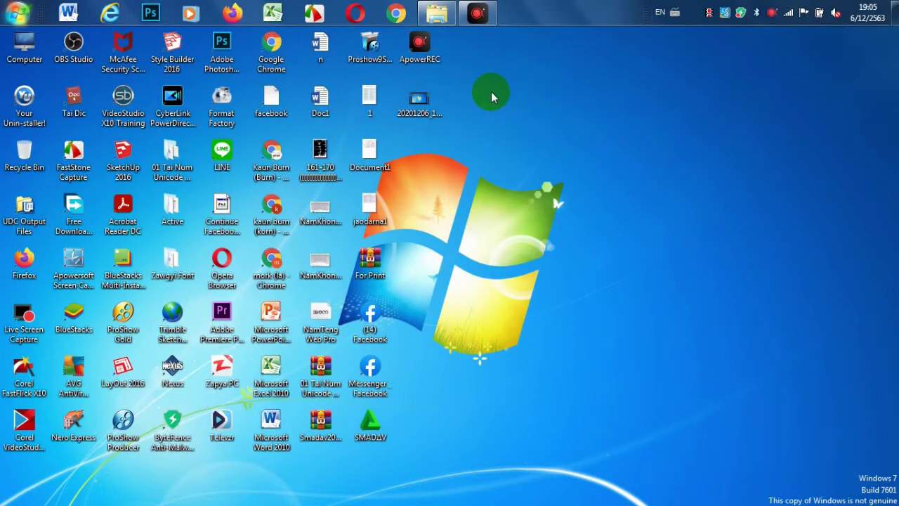